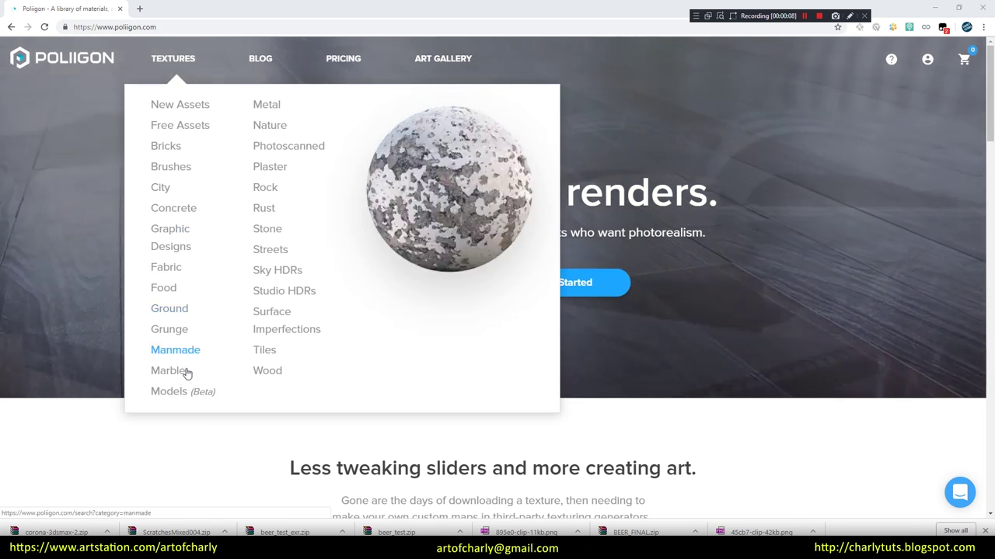
Browse Poliigon's Surface Imperfections and Stone categories, open Tiles Laminate Florence 001 and its resolution list
left_click(289, 324)
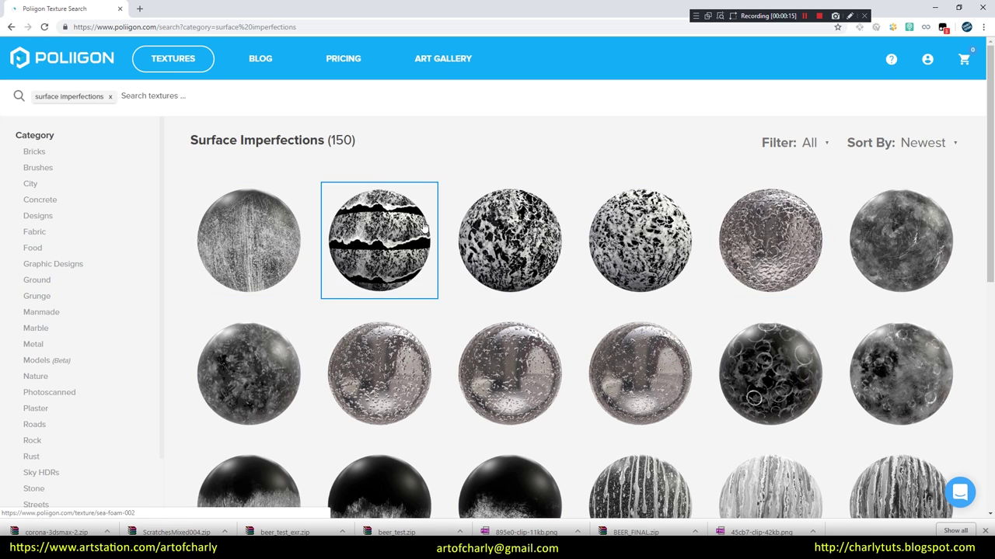
scroll(575, 308, "down", 3)
scroll(764, 340, "up", 3)
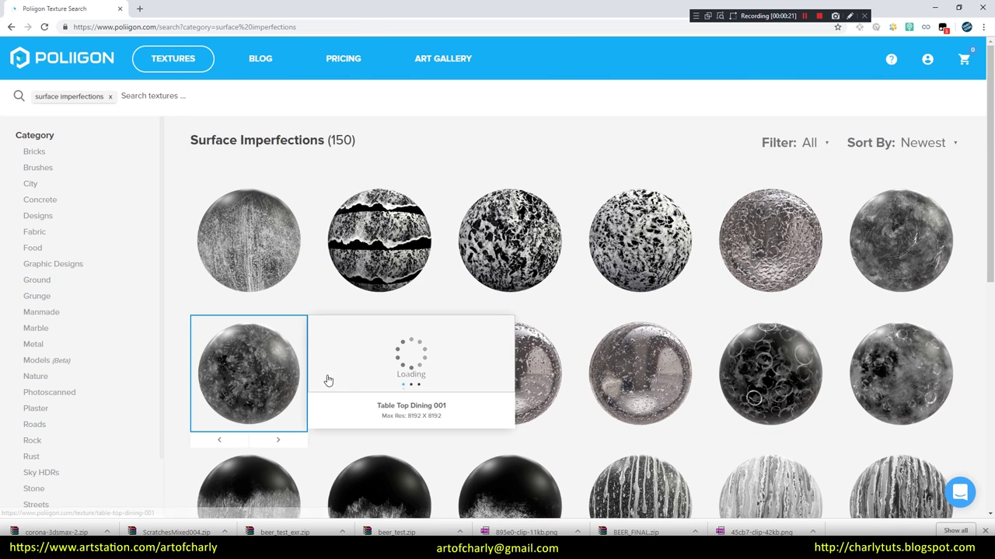
mouse_move(510, 240)
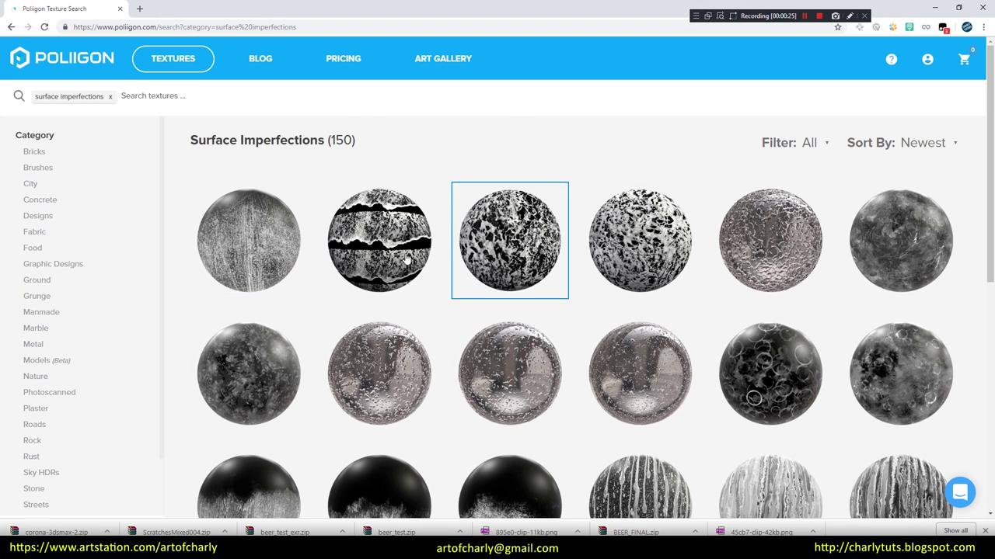
left_click(34, 489)
scroll(615, 304, "down", 1)
scroll(539, 324, "down", 3)
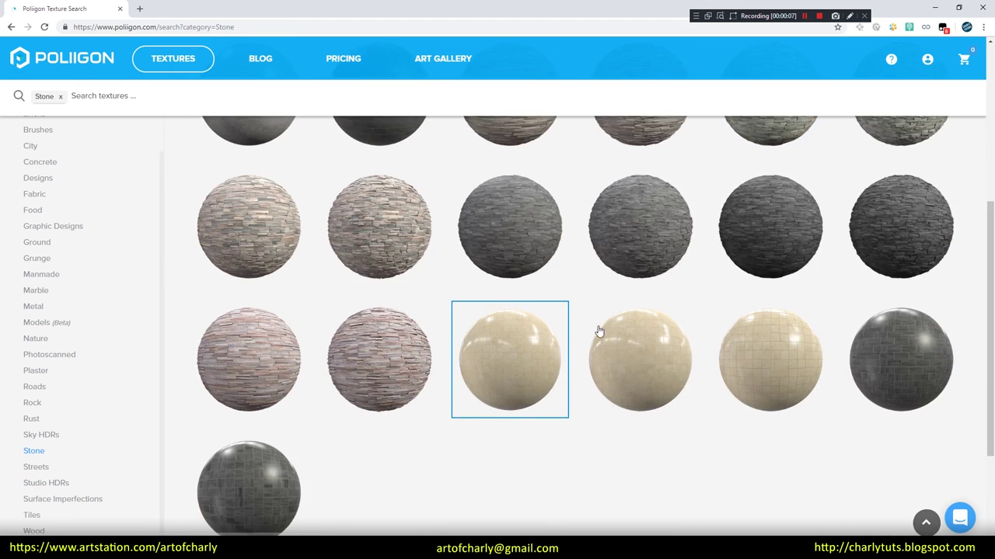
left_click(762, 363)
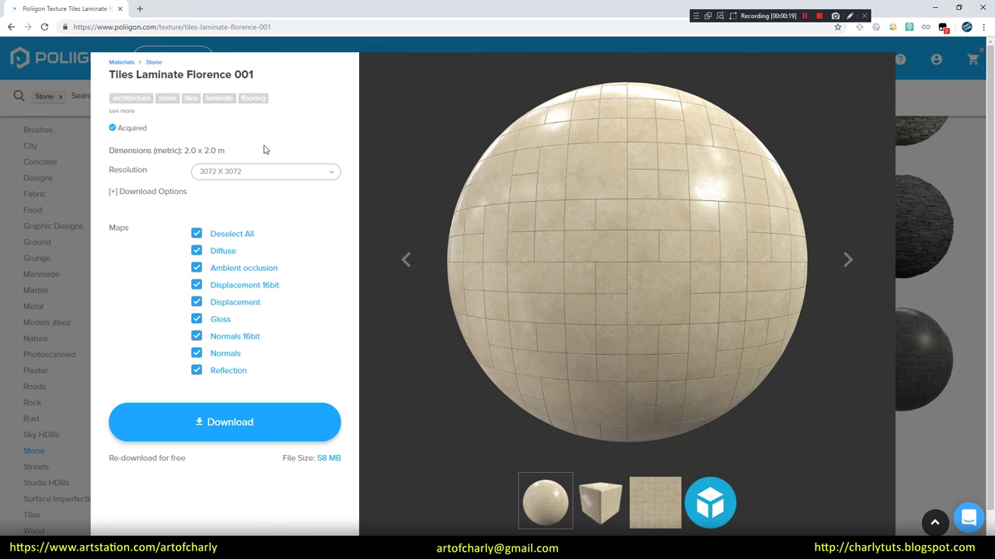
left_click(287, 178)
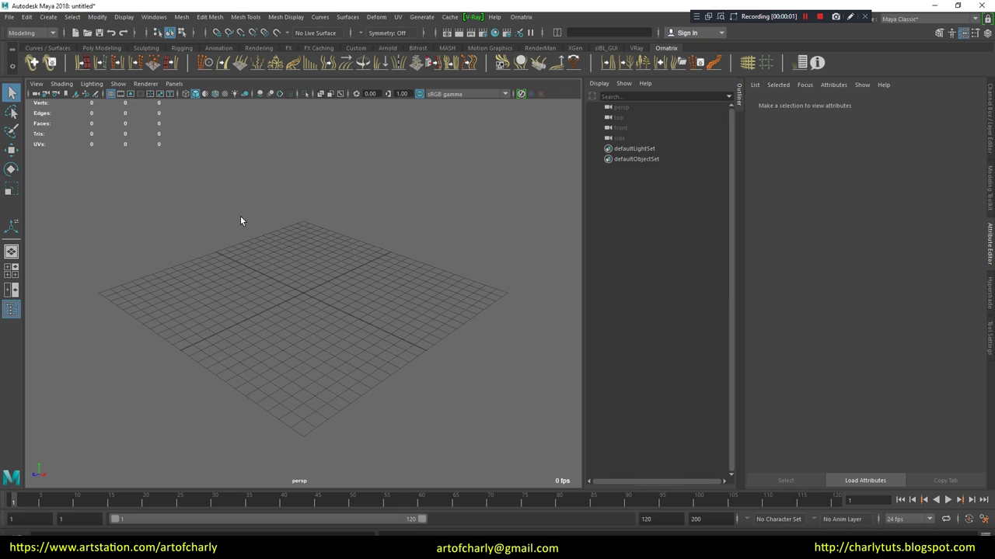
Create a 200 by 200 polygon plane from the Plane options and frame it in the view
key("space")
left_click_drag(187, 147, 415, 250)
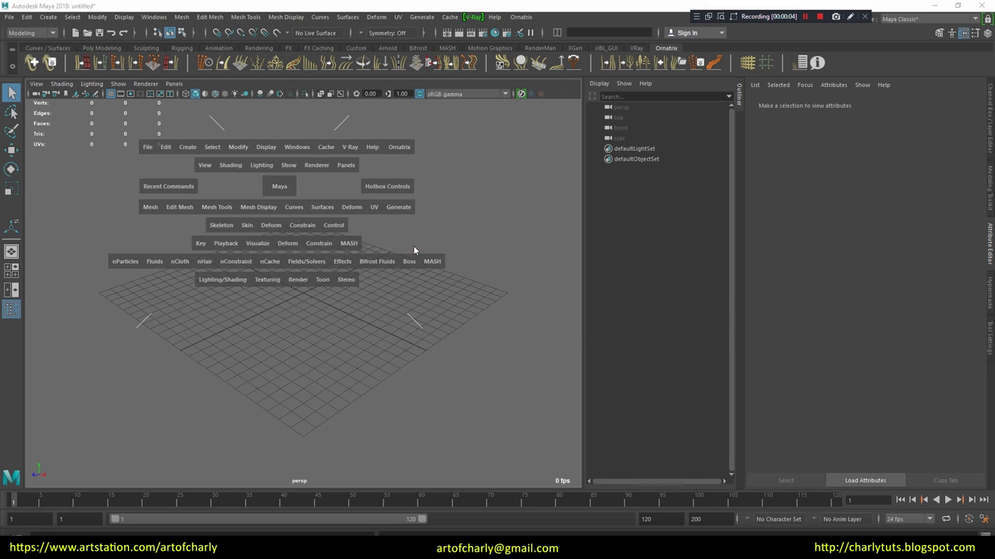
key("Tab")
left_click_drag(684, 153, 466, 153)
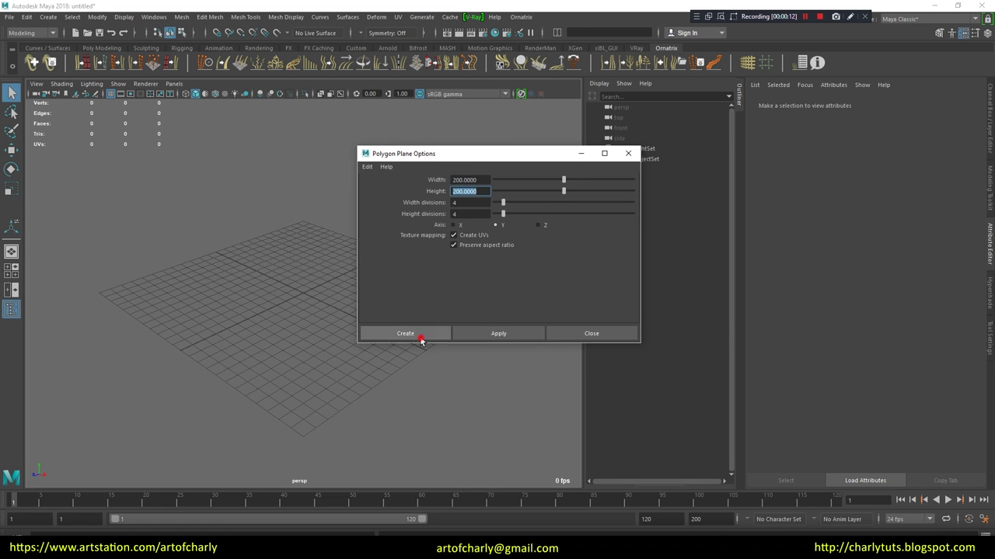
left_click(419, 340)
key("f")
mouse_move(280, 208)
left_mouse_down("alt")
mouse_move(382, 198)
mouse_move(409, 175)
left_mouse_up("alt")
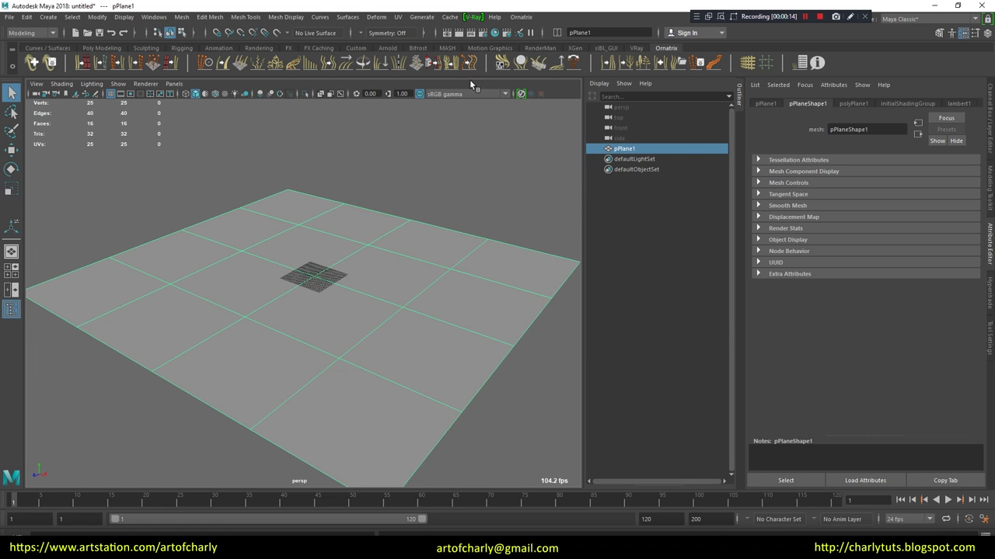
Add a V-Ray Rect Light, rotating and raising it above the floor plane
left_click(472, 16)
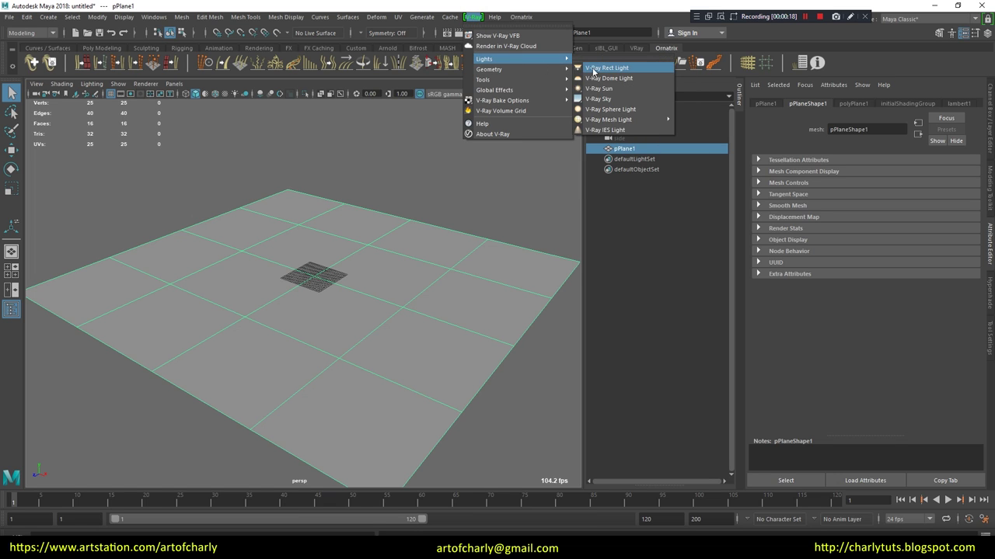
left_click(594, 68)
key("e")
mouse_move(342, 256)
left_mouse_down()
mouse_move(355, 329)
mouse_move(413, 204)
mouse_move(402, 251)
mouse_move(306, 288)
mouse_move(350, 311)
left_mouse_up()
key("w")
left_click(451, 282)
left_click(449, 201)
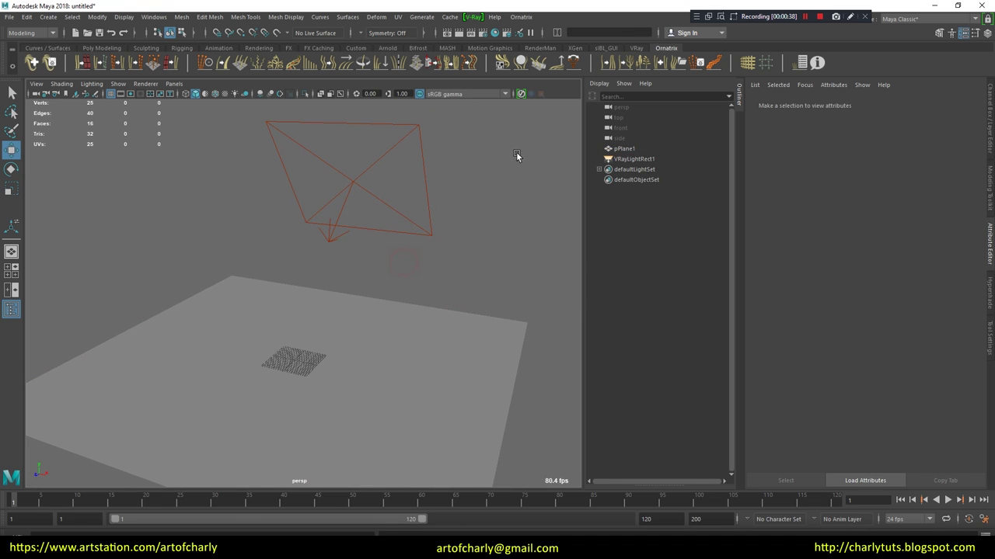
left_click(626, 111)
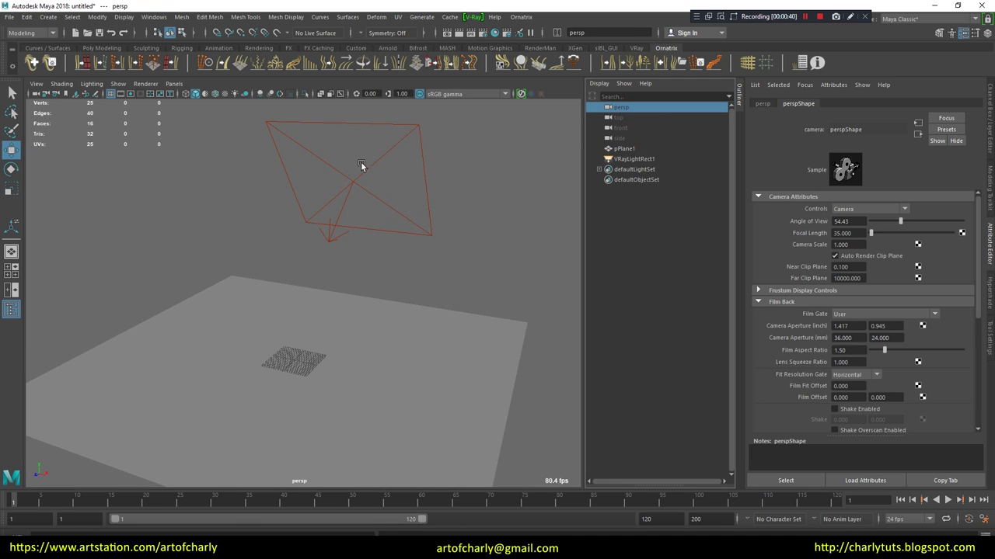
Add V-Ray Physical camera attributes to persp (F-number 8, shutter speed 200, ISO 100)
left_click(832, 85)
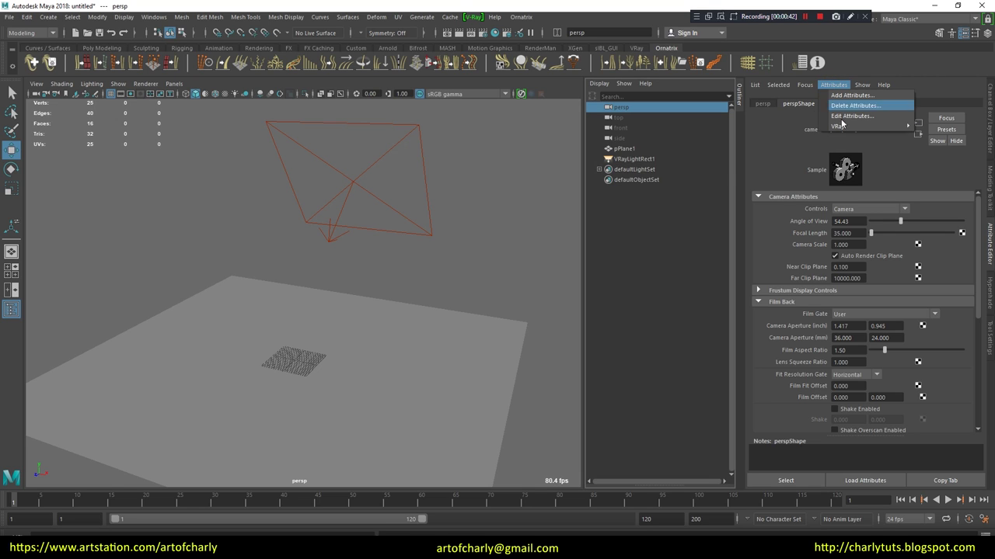
mouse_move(847, 126)
left_click(777, 129)
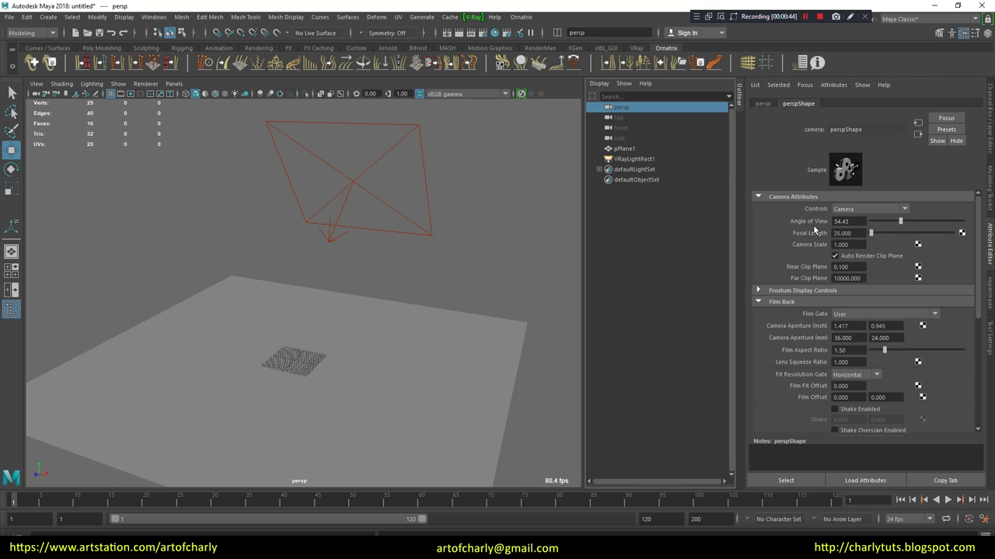
scroll(803, 374, "down", 5)
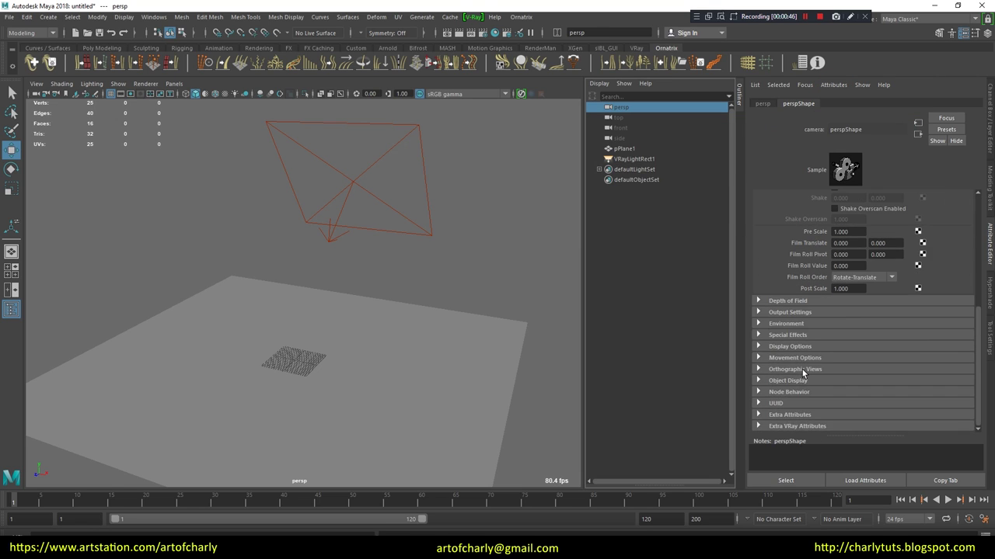
left_click(801, 431)
scroll(837, 350, "down", 3)
scroll(824, 249, "down", 2)
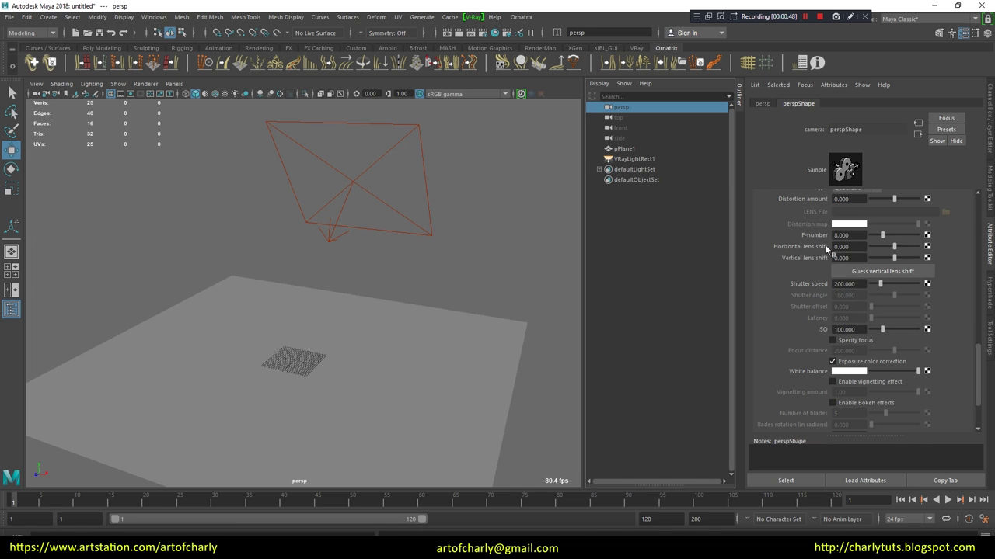
left_click(483, 33)
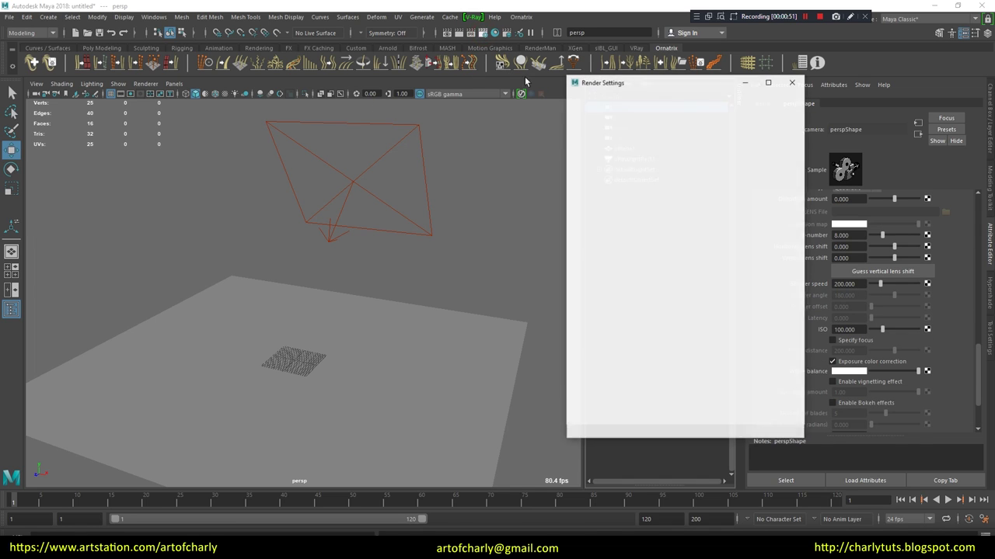
Set the renderer to V-Ray and turn global illumination on
left_click(642, 123)
left_click(631, 154)
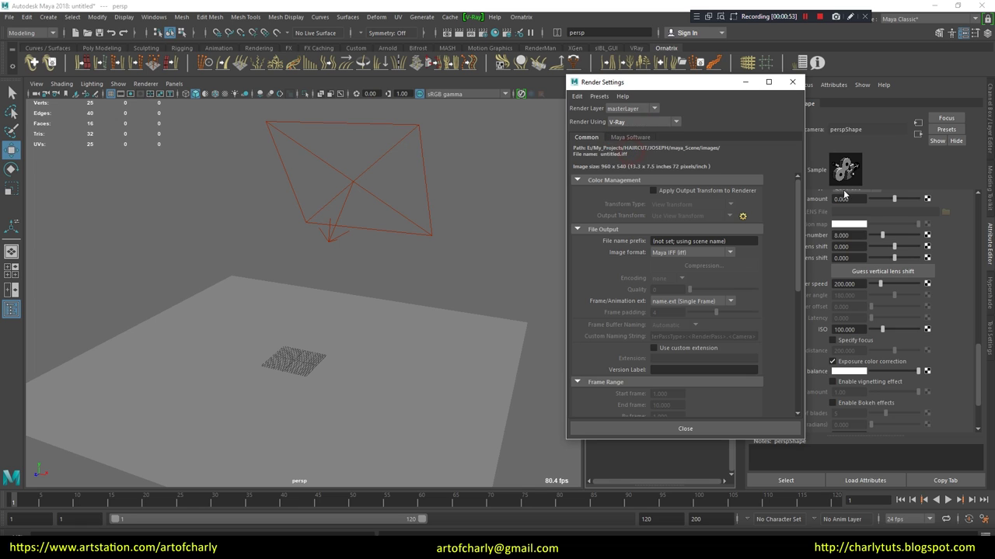
left_click(638, 138)
left_click(653, 160)
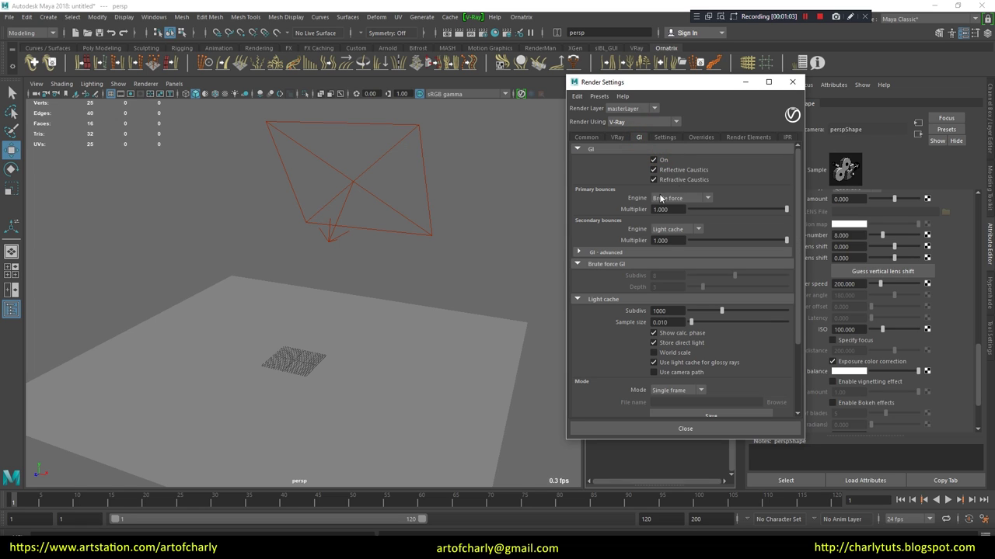
Change the Overrides auto corrections mode and start a V-Ray interactive render in the viewport
left_click(699, 138)
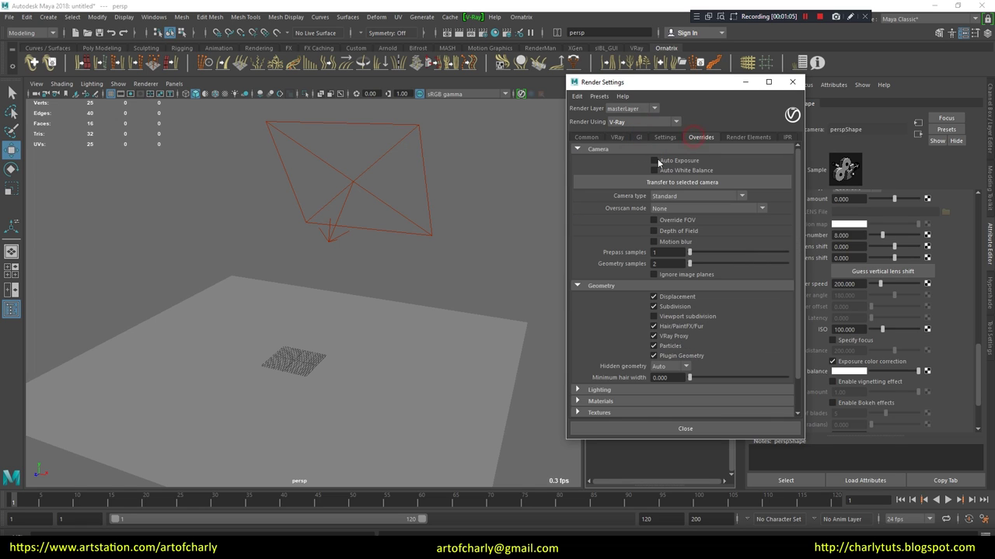
left_click(697, 180)
left_click(674, 204)
left_click(639, 138)
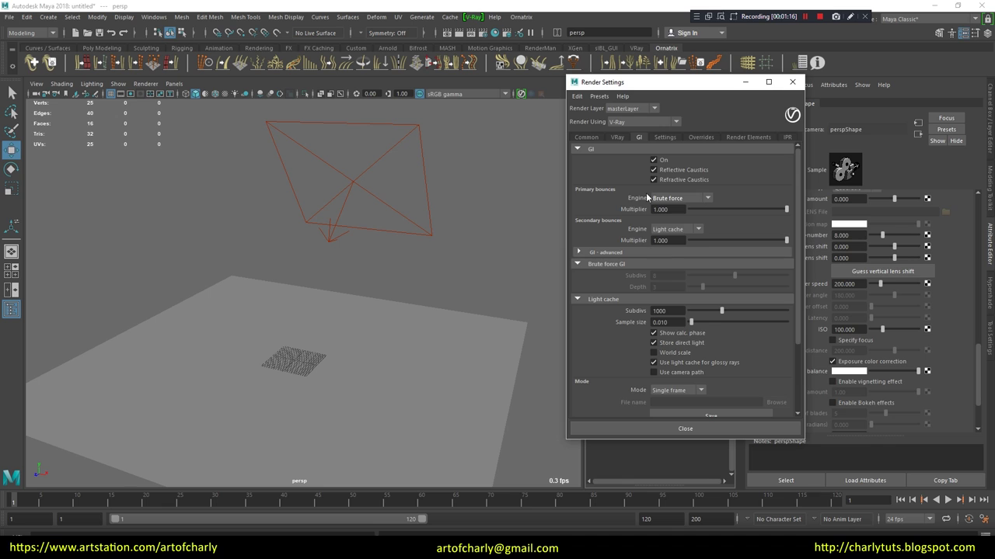
left_click(791, 82)
left_click(522, 94)
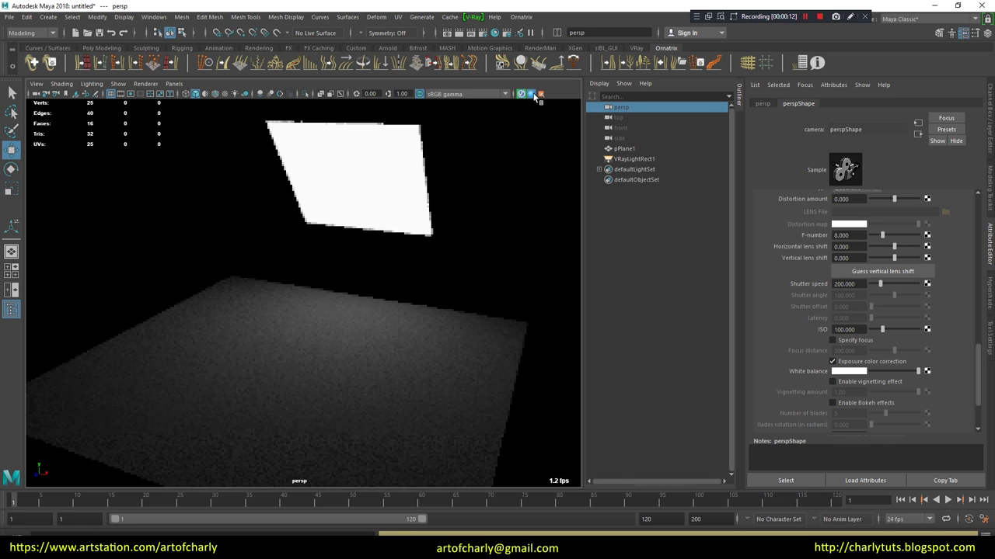
Set the IPR viewport Resolution (%) to 100, then stop the interactive render for the shaded view
left_click(483, 33)
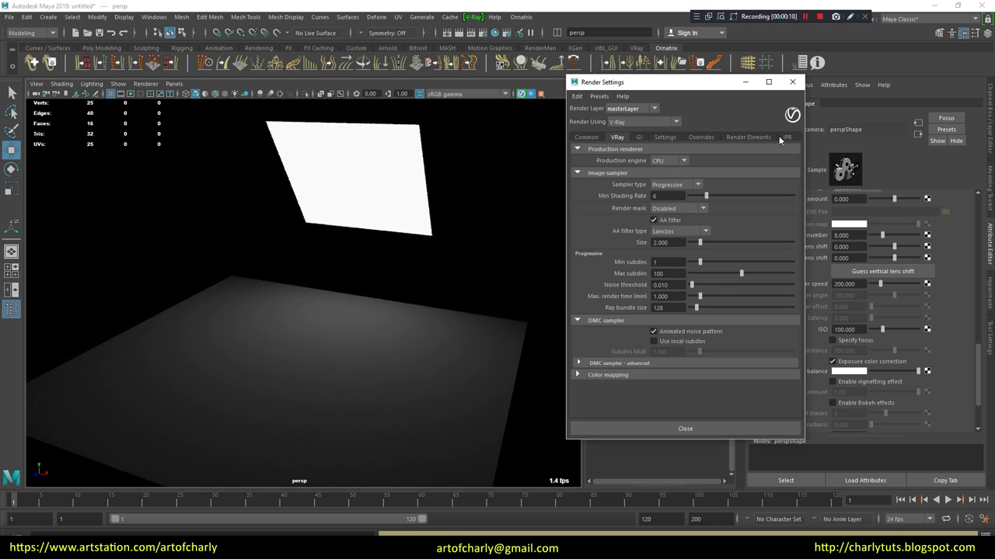
left_click(600, 329)
scroll(602, 334, "down", 5)
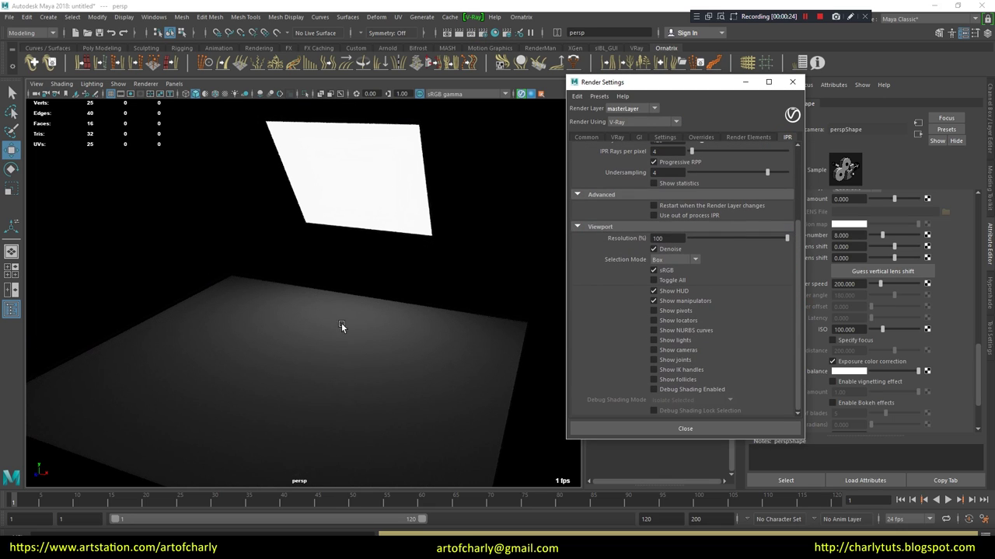
left_click_drag(739, 245, 740, 246)
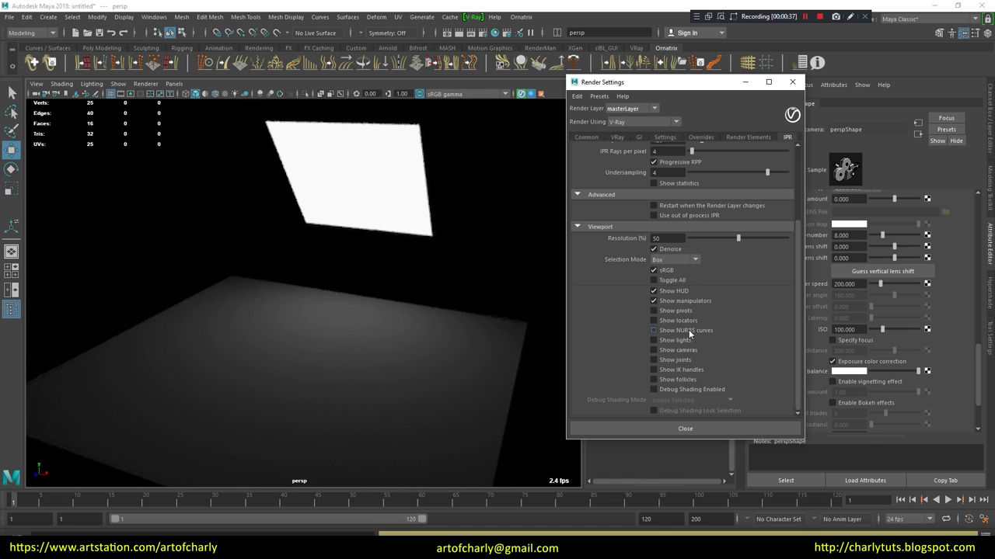
left_click_drag(751, 242, 835, 245)
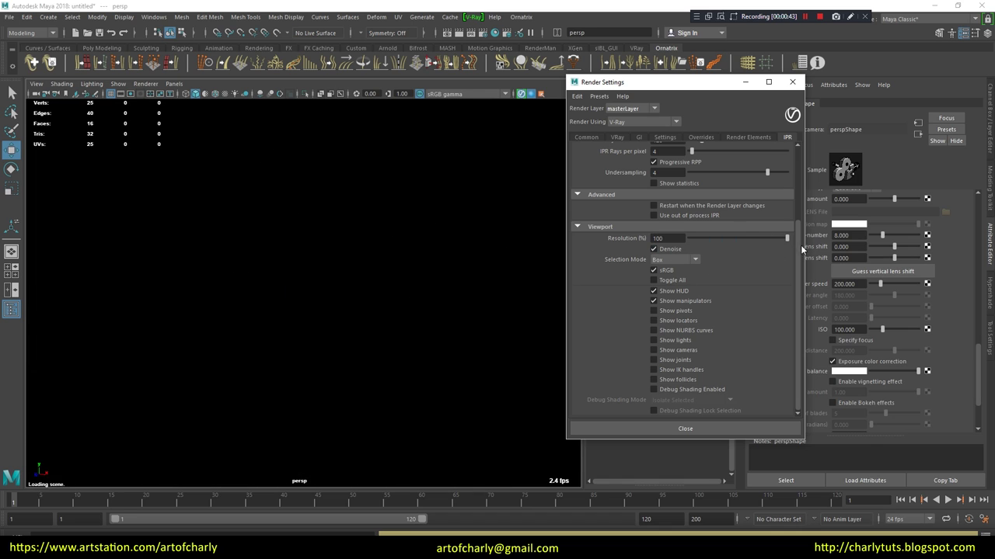
scroll(765, 174, "up", 5)
left_click(531, 93)
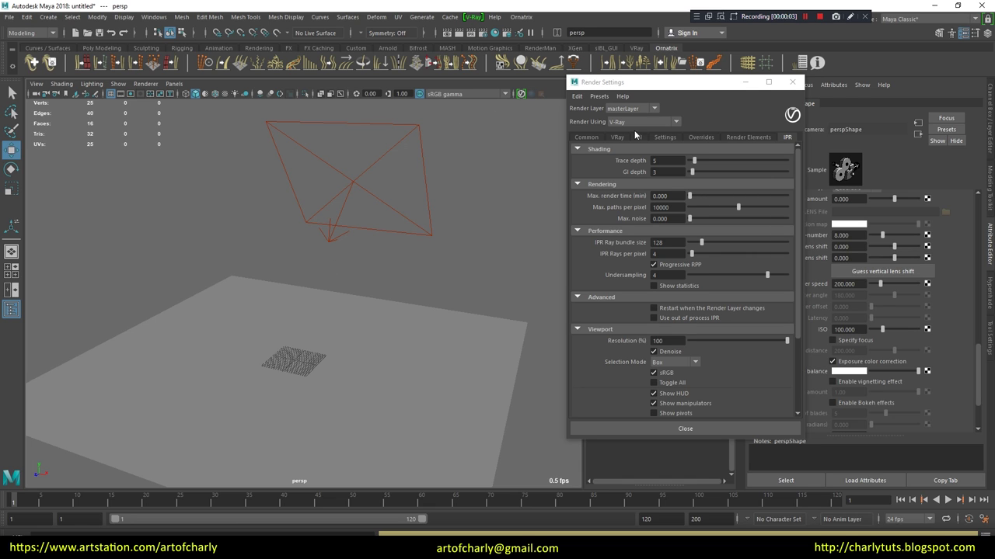
left_click(791, 81)
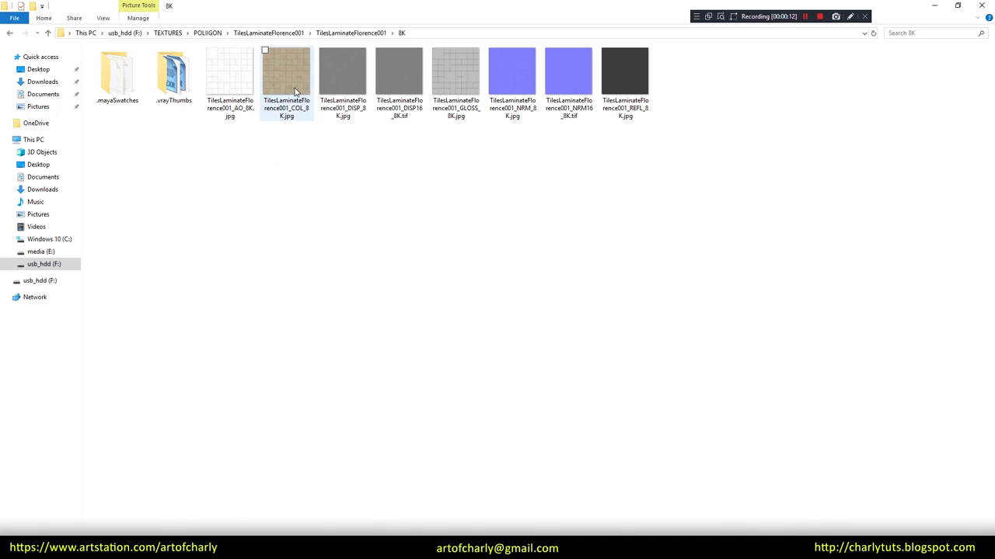
Inspect the COL, DISP, NRM, REFL and AO 8K map files, then return to Maya
left_click(296, 90)
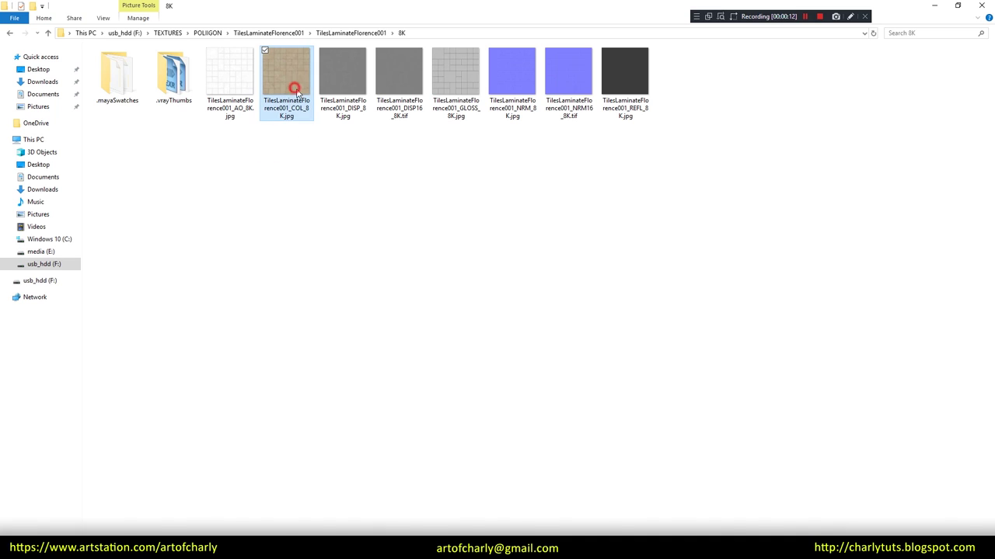
left_click(336, 101)
left_click(414, 106)
left_click_drag(359, 168, 410, 88)
left_click(422, 182)
left_click(400, 109)
left_click(401, 120, "ctrl")
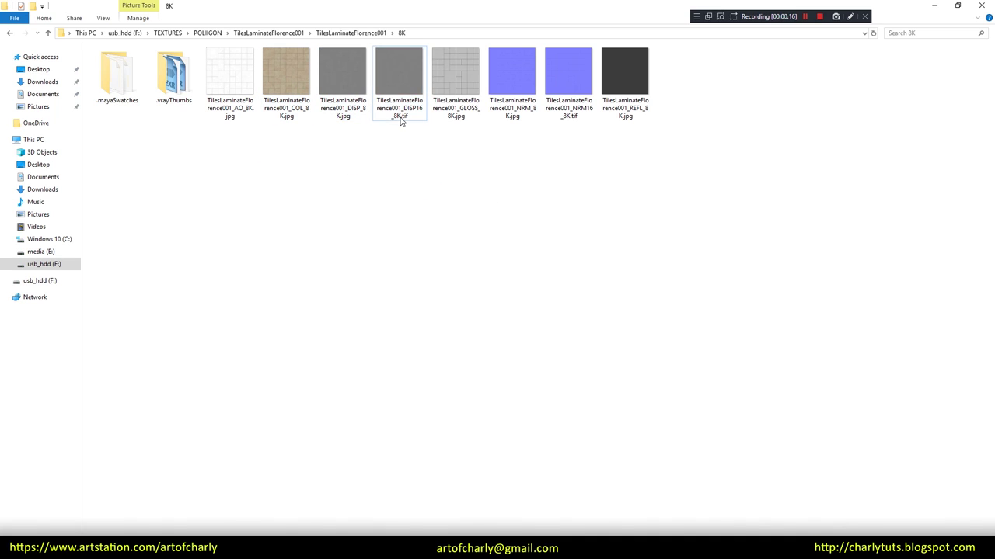
left_click(455, 81)
left_click_drag(533, 160, 579, 70)
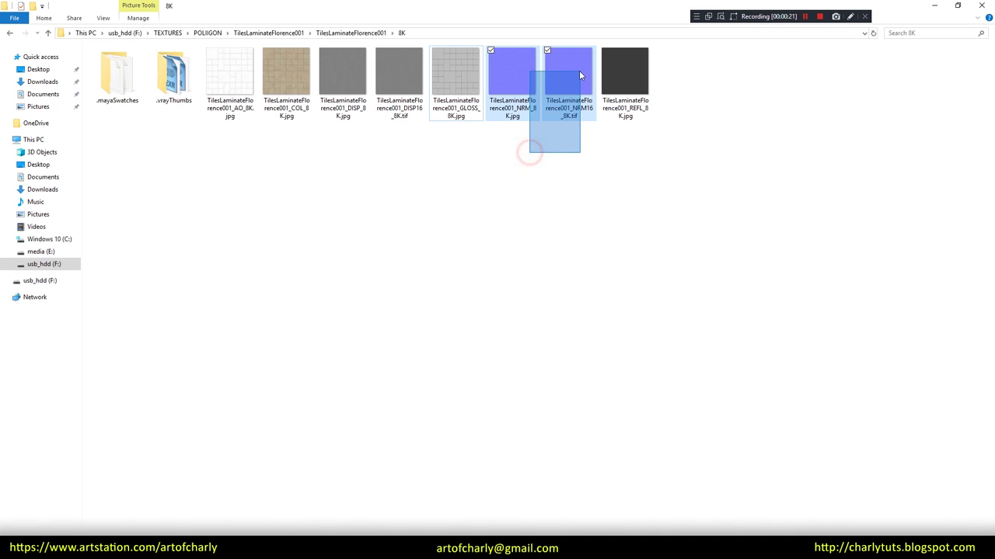
left_click(632, 73)
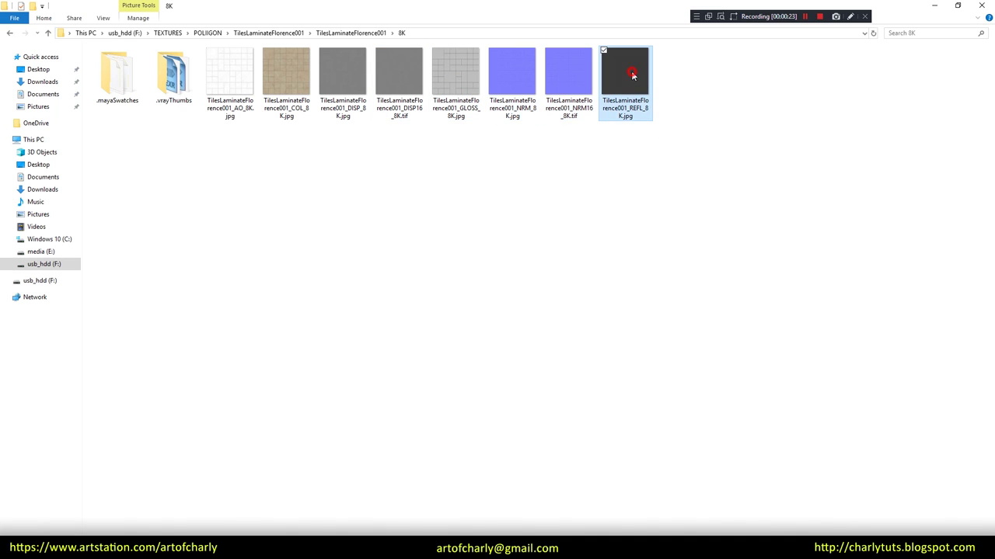
left_click(225, 88)
left_click_drag(226, 88, 522, 268)
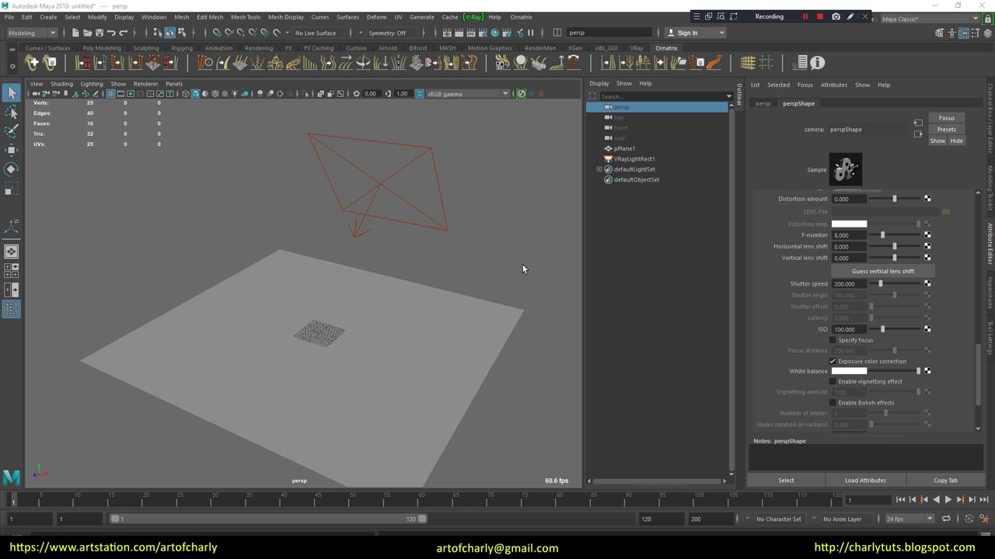
Assign a new VRay Mtl to pPlane1 and open the Hypershade
left_click(274, 329)
right_click(314, 294)
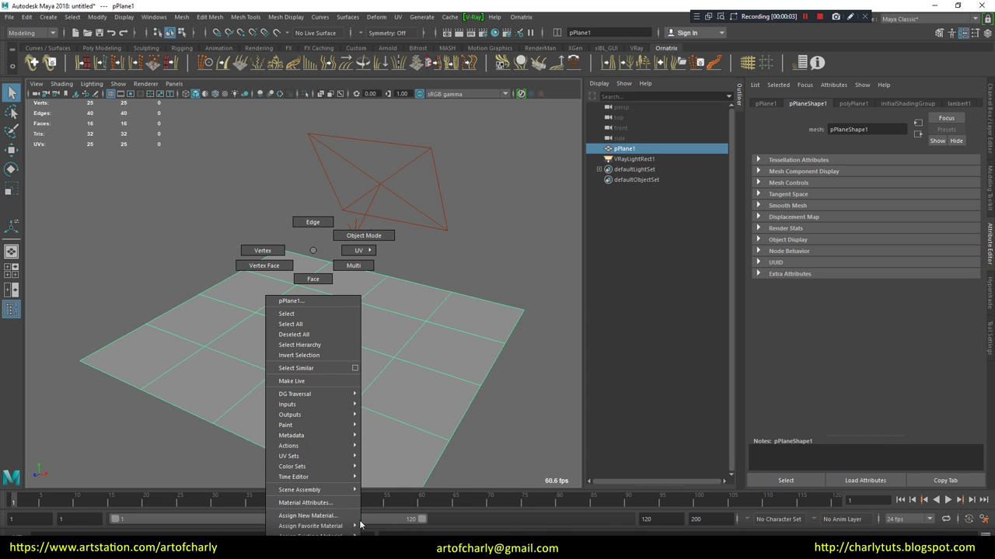
left_click(331, 516)
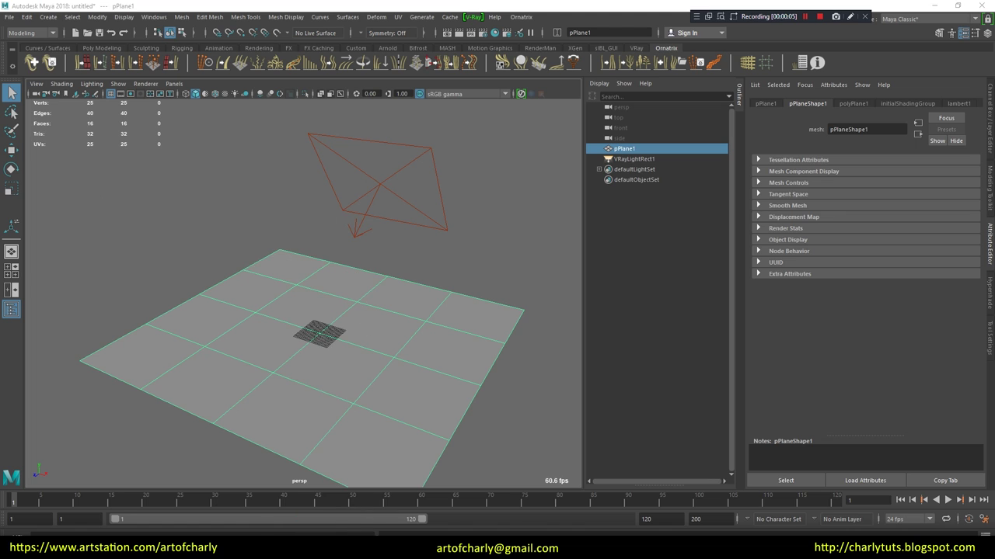
left_click_drag(404, 109, 284, 70)
left_click(256, 148)
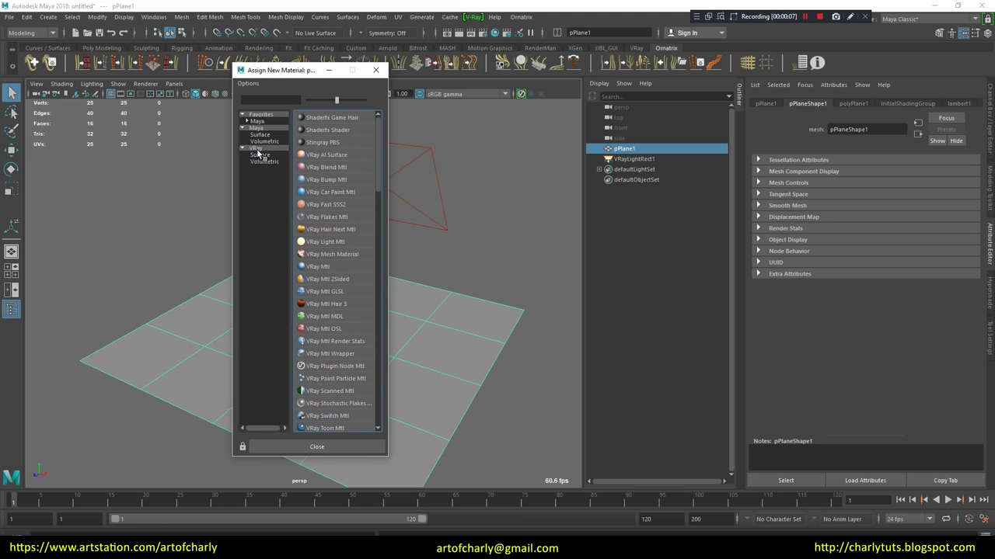
left_click(326, 229)
left_click(989, 291)
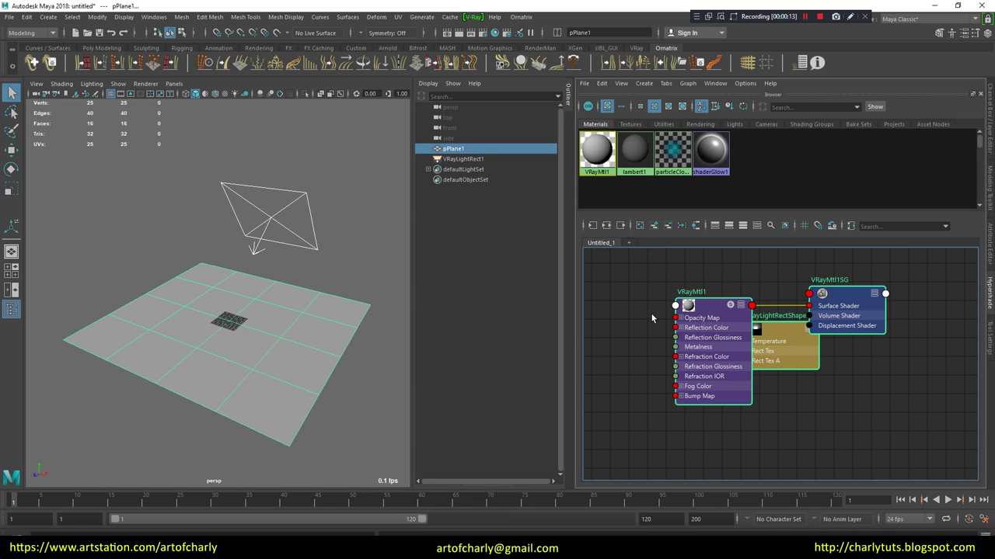
Graph VRayMtl1's network and drop the COL, GLOSS and NRM16 8K files into the Hypershade
left_click(590, 150)
right_click(590, 150)
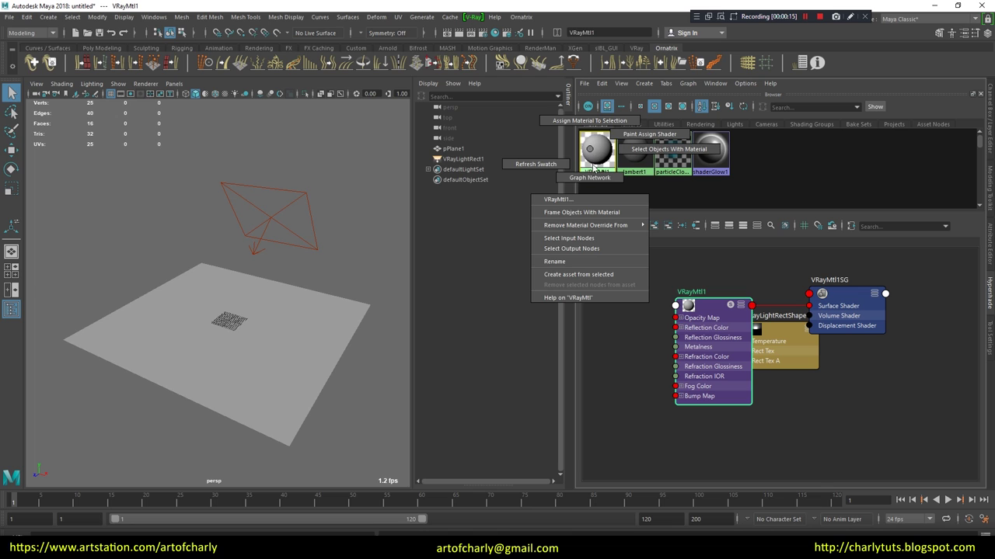
left_click(590, 177)
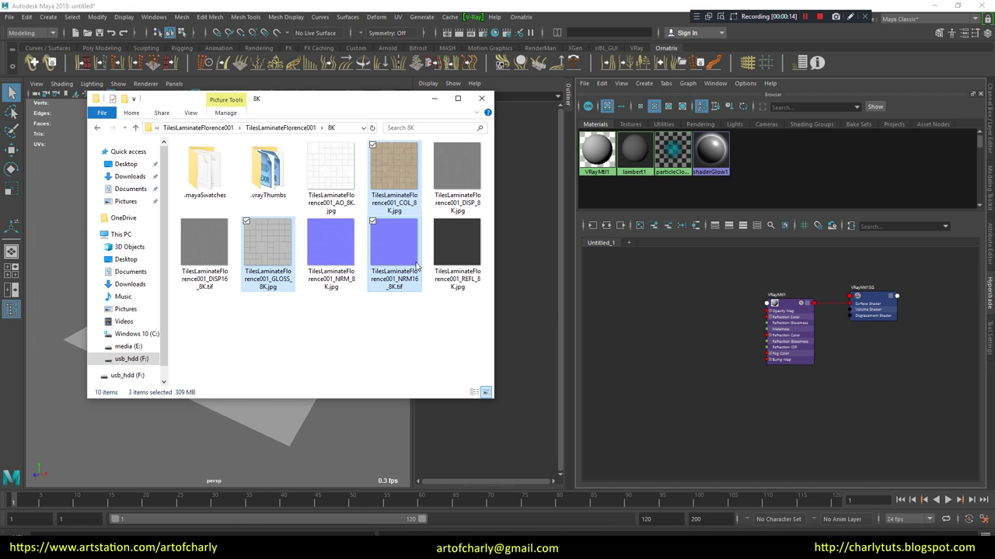
left_click_drag(420, 280, 715, 358)
left_click_drag(647, 405, 774, 467)
right_click_drag(842, 400, 816, 433, "alt")
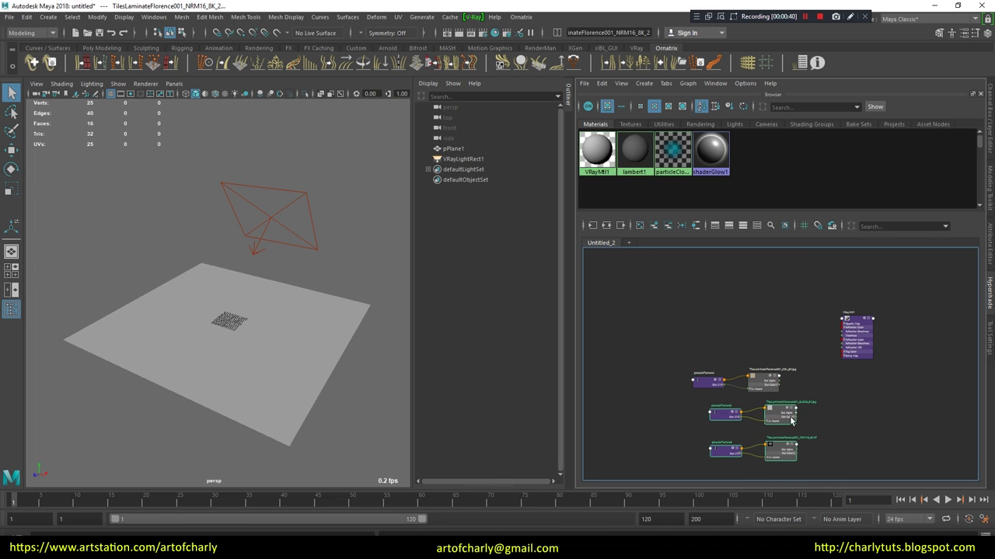
Connect the COL texture's Out Color to VRayMtl1's color input
right_click_drag(774, 389, 808, 317, "alt")
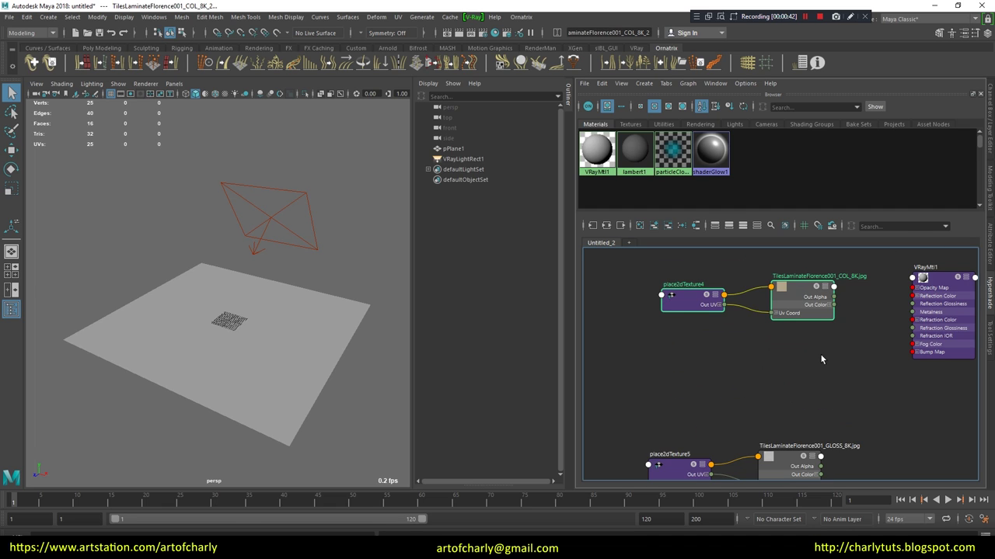
scroll(785, 377, "up", 8)
scroll(767, 394, "down", 2)
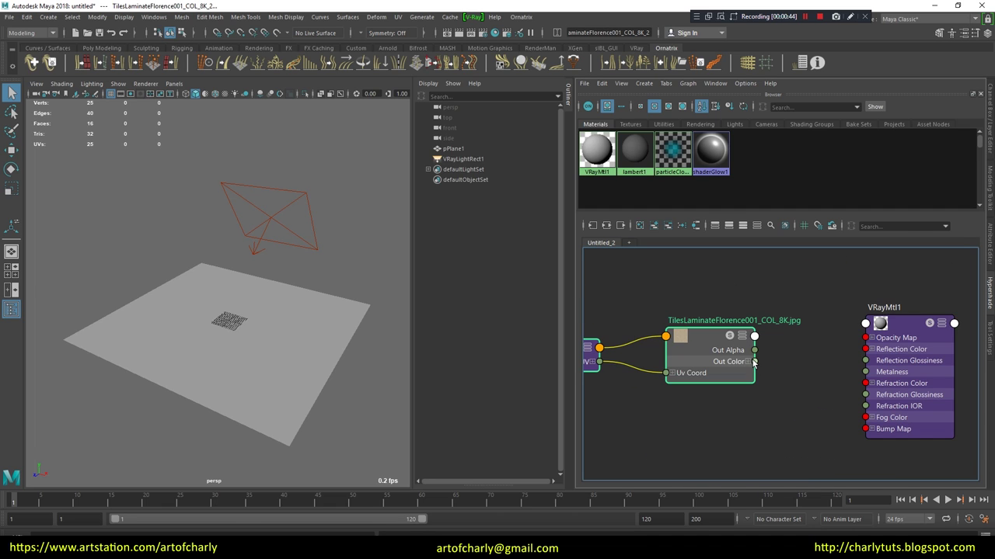
left_click_drag(848, 352, 864, 325)
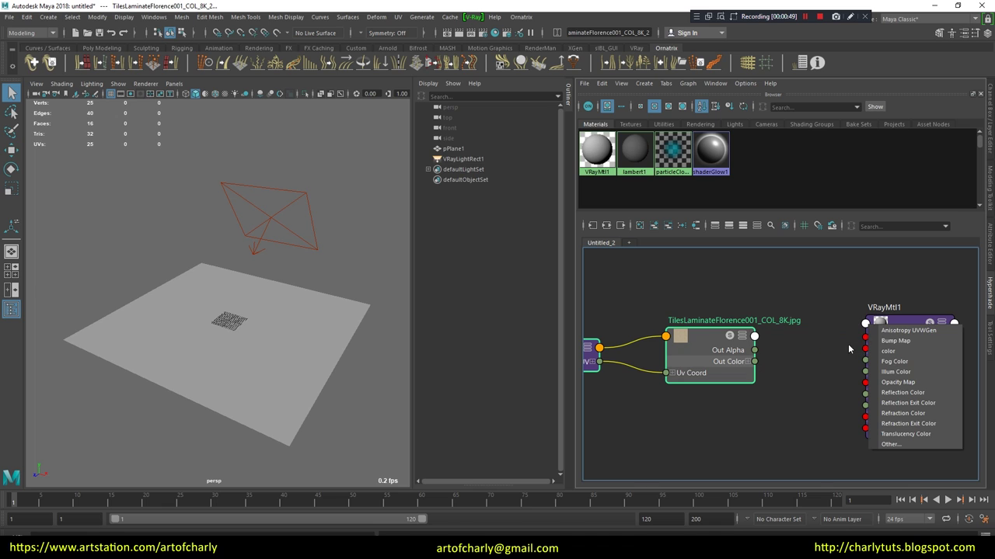
left_click(887, 351)
key("a")
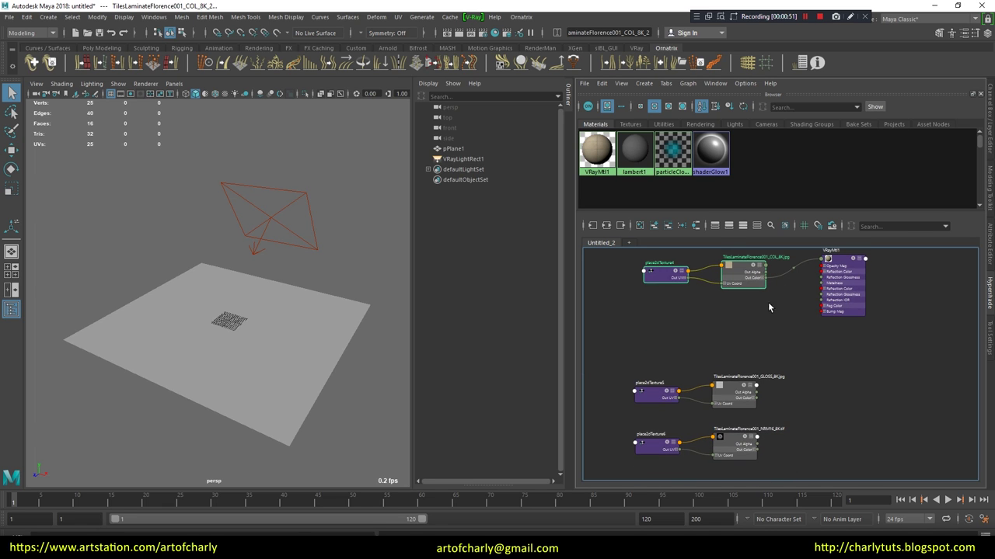
Connect the GLOSS texture's Out Alpha to VRayMtl1's Reflection Glossiness
mouse_move(635, 359)
left_mouse_down()
mouse_move(783, 409)
mouse_move(760, 321)
left_mouse_up()
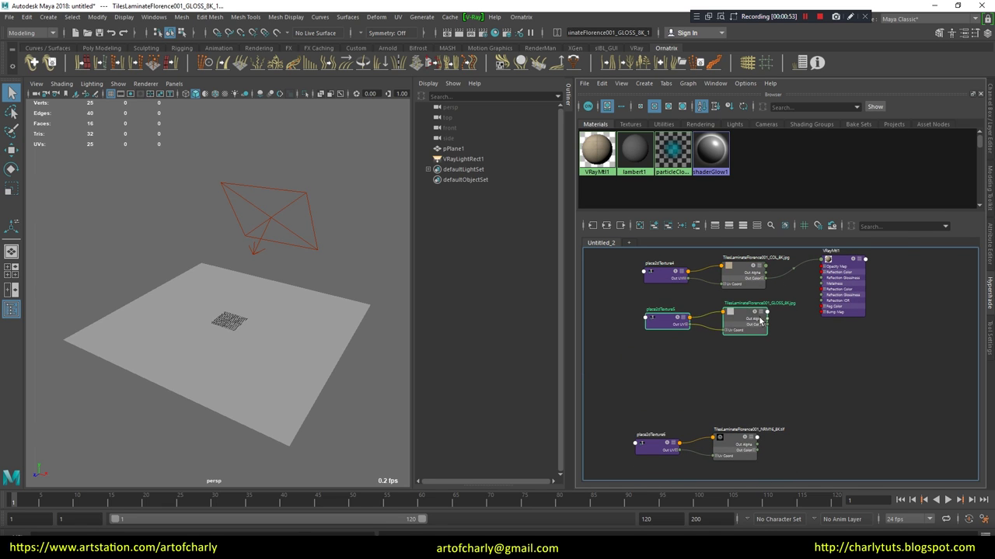
scroll(760, 320, "up", 5)
scroll(753, 407, "down", 3)
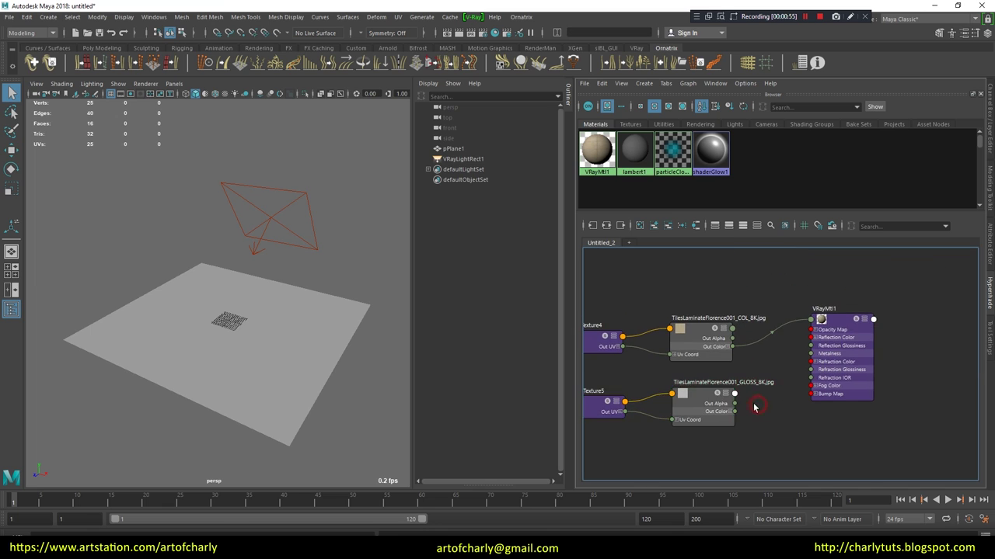
scroll(754, 406, "up", 2)
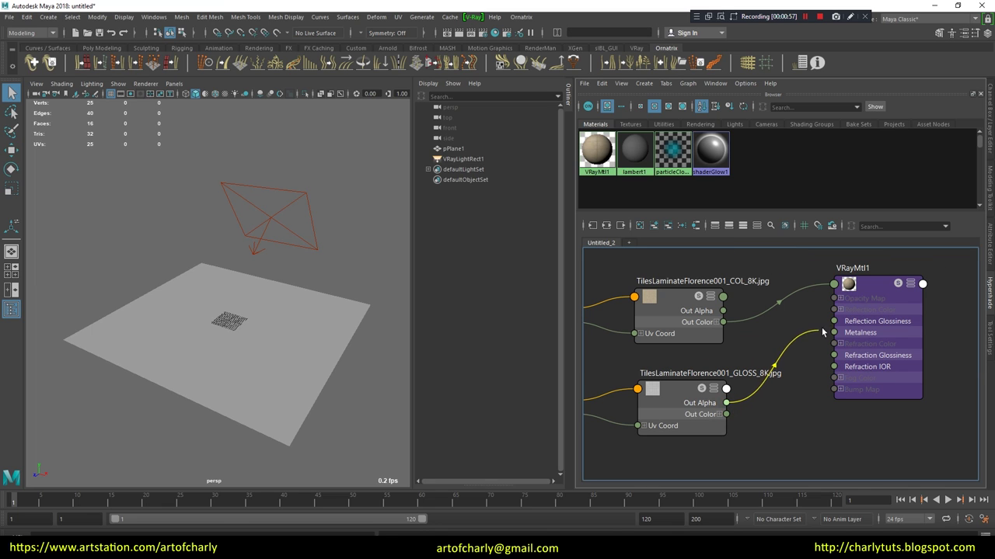
left_click_drag(784, 378, 833, 320)
scroll(777, 344, "down", 4)
Connect NRM16's Out Color to VRayMtl1's Bump Map and show the material's attributes
mouse_move(681, 355)
left_mouse_down()
mouse_move(786, 404)
mouse_move(765, 326)
left_mouse_up()
scroll(768, 304, "up", 2)
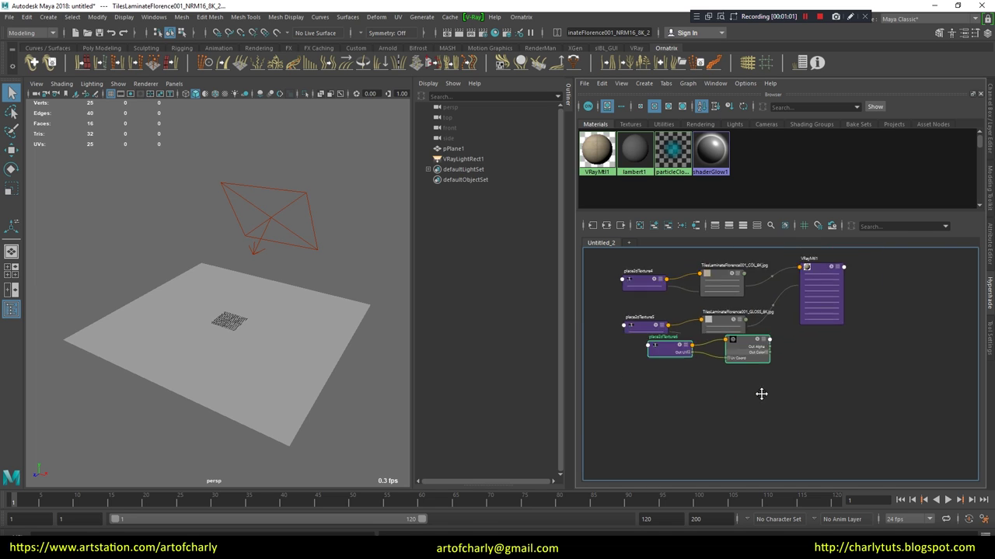
scroll(777, 373, "up", 4)
scroll(748, 389, "down", 2)
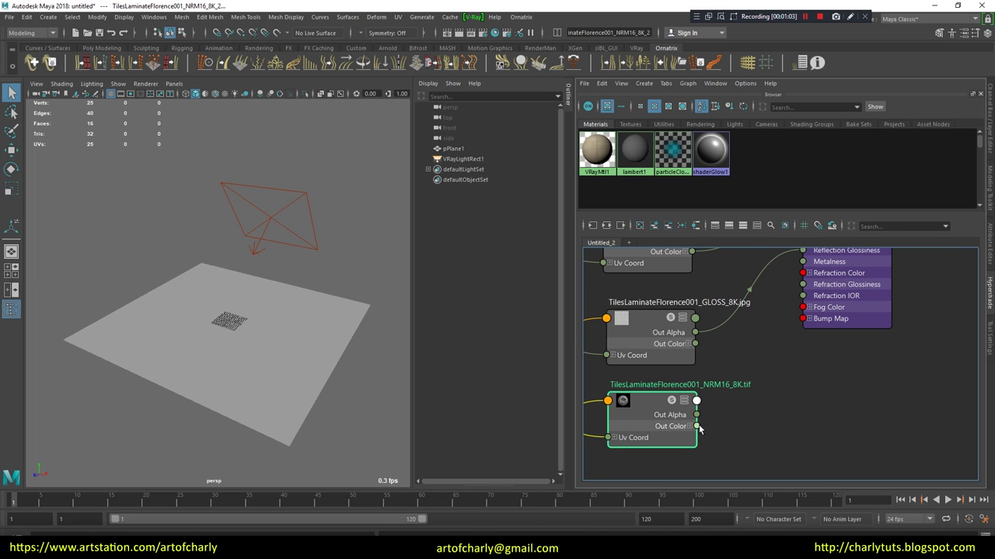
left_click_drag(759, 402, 803, 320)
left_click(763, 415)
middle_click_drag(845, 365, 780, 462, "alt")
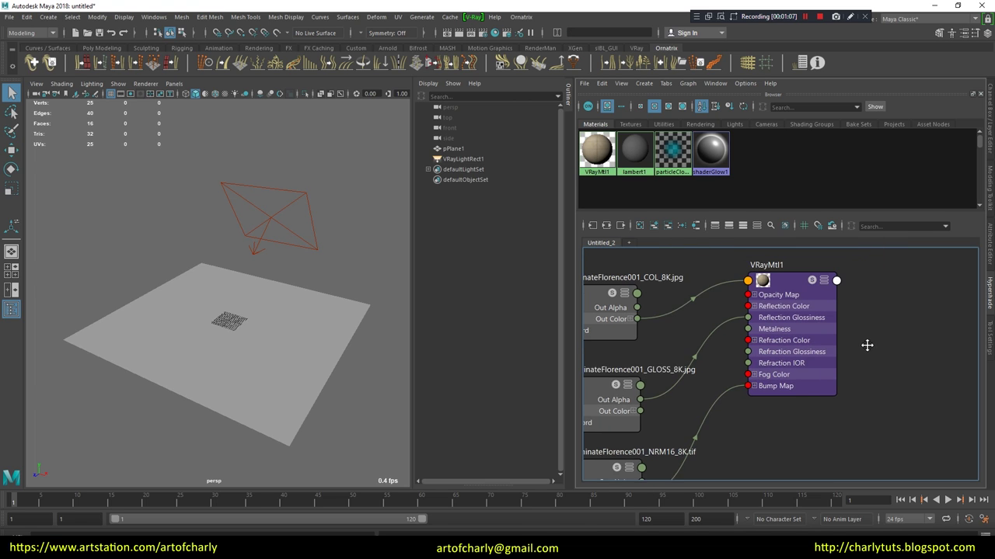
left_click(775, 310)
left_click(991, 261)
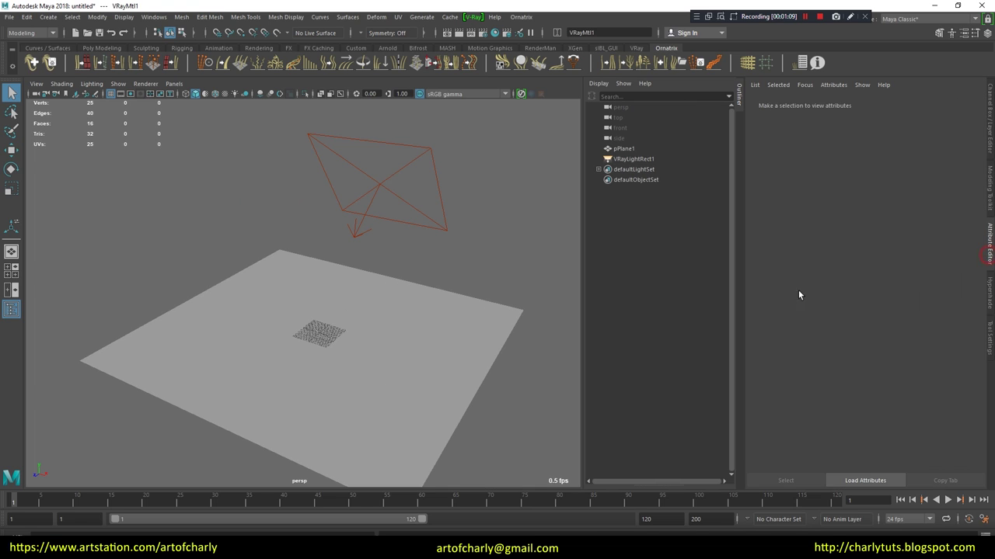
Set VRayMtl1's Map Type to Normal map in tangent space and NRM16's Color Space to Raw
scroll(804, 363, "down", 5)
scroll(807, 369, "down", 5)
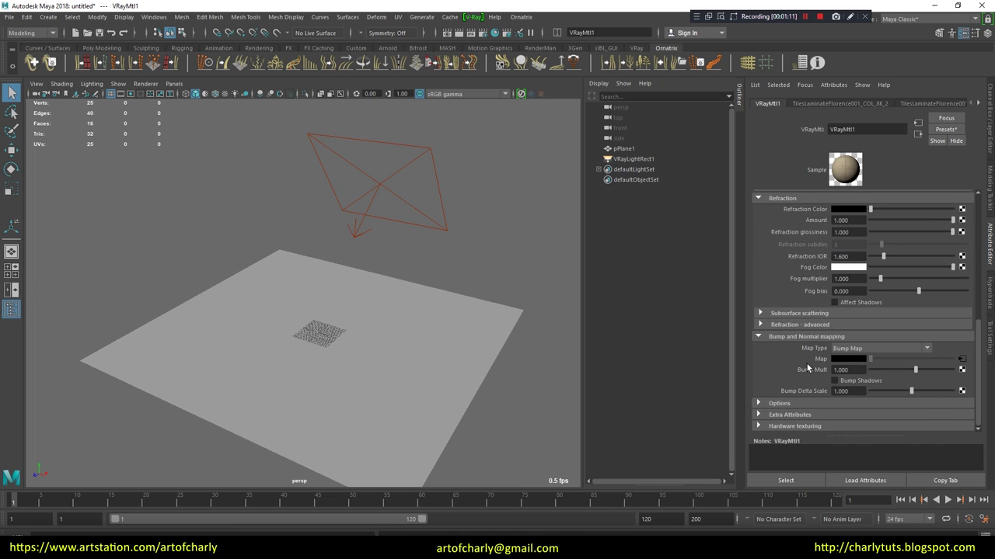
left_click(845, 351)
left_click(872, 370)
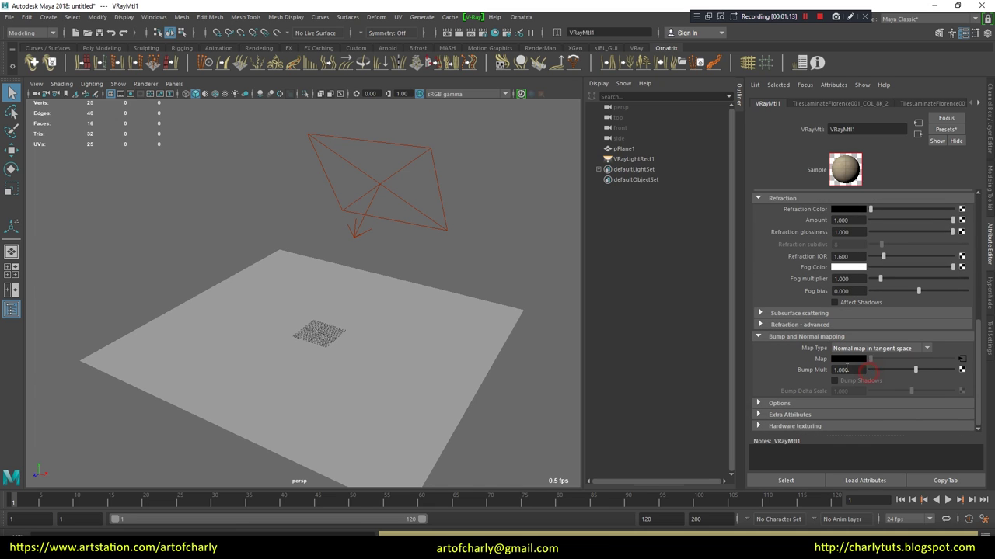
left_click(961, 365)
left_click(857, 327)
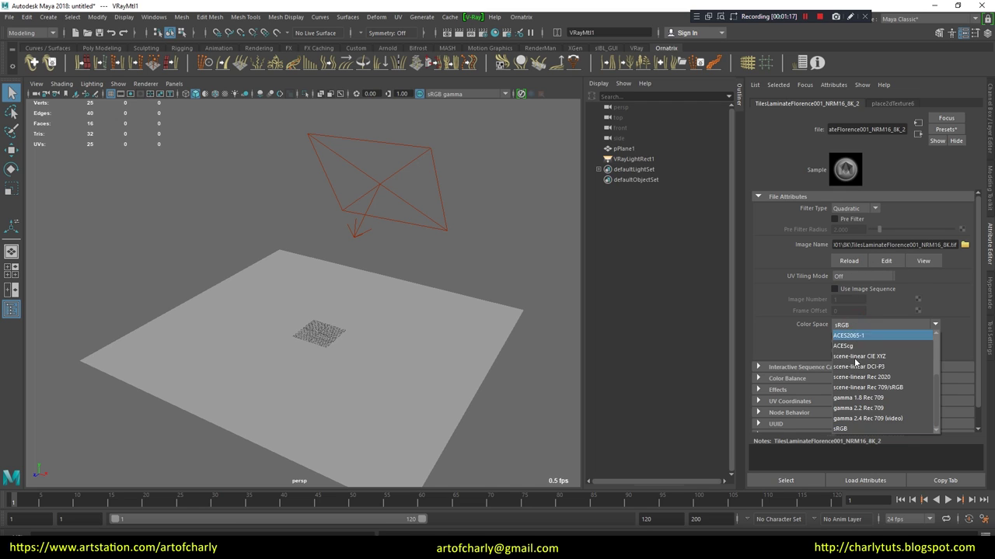
left_click(840, 397)
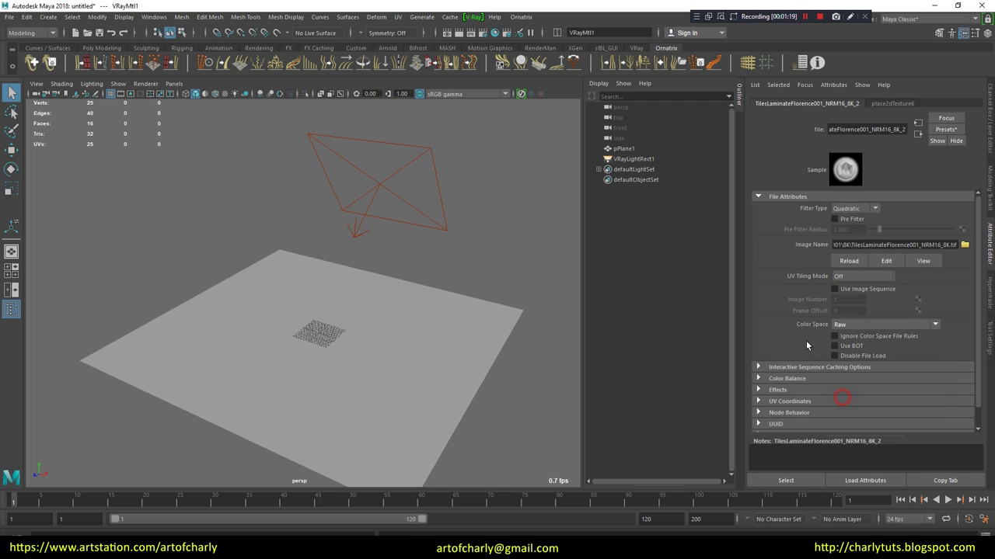
left_click(762, 377)
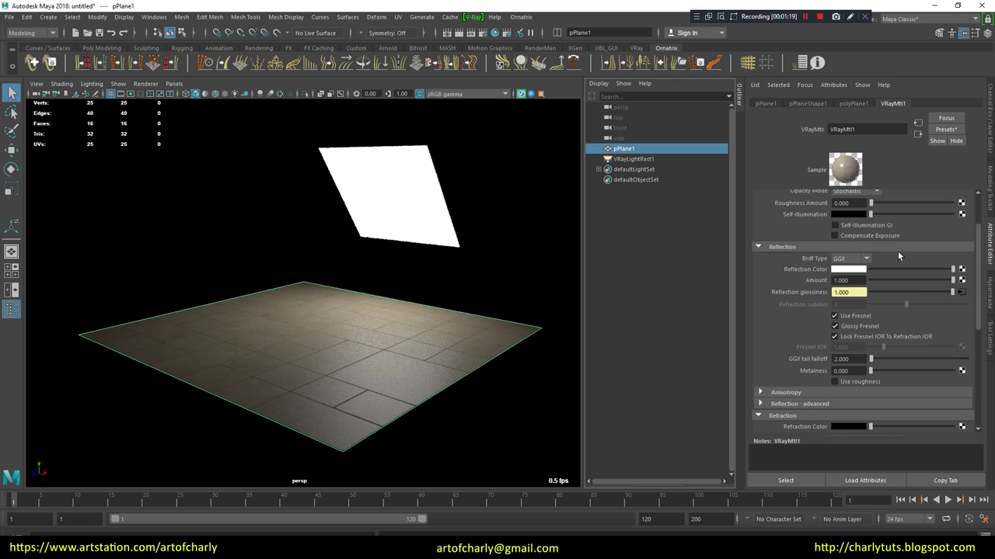
Change the GLOSS_8K texture's colour space from sRGB to Raw, then return to VRayMtl1
left_click(961, 293)
left_click(855, 268)
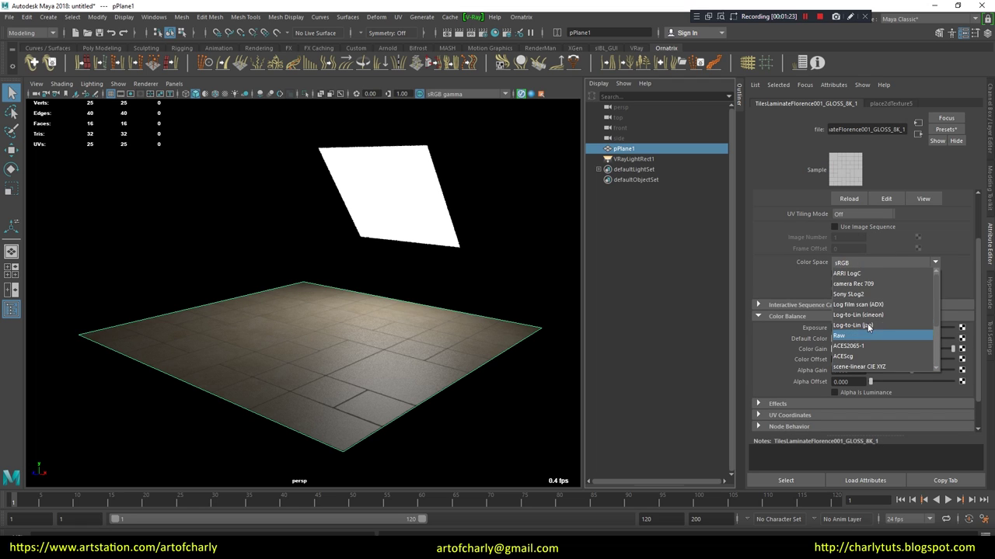
left_click(870, 333)
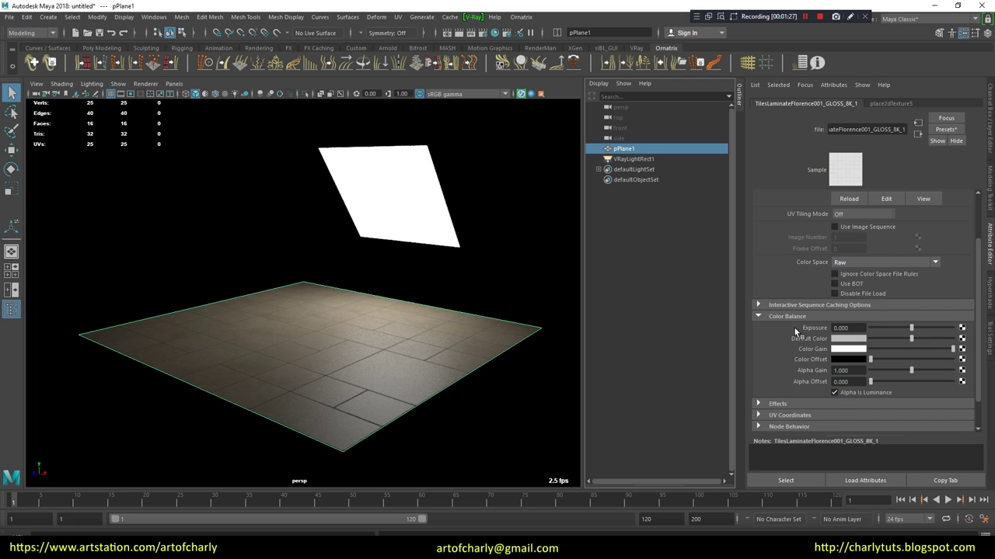
left_click(916, 135)
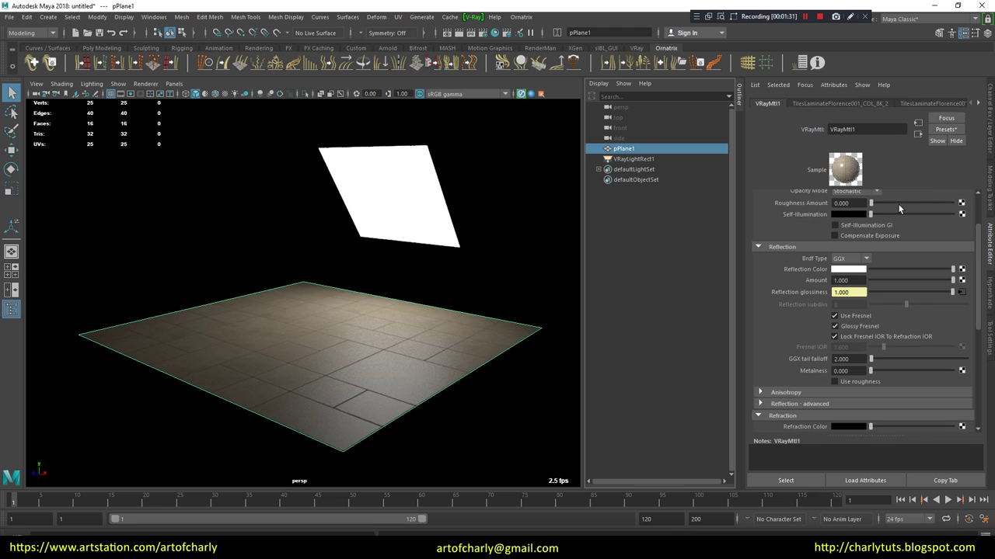